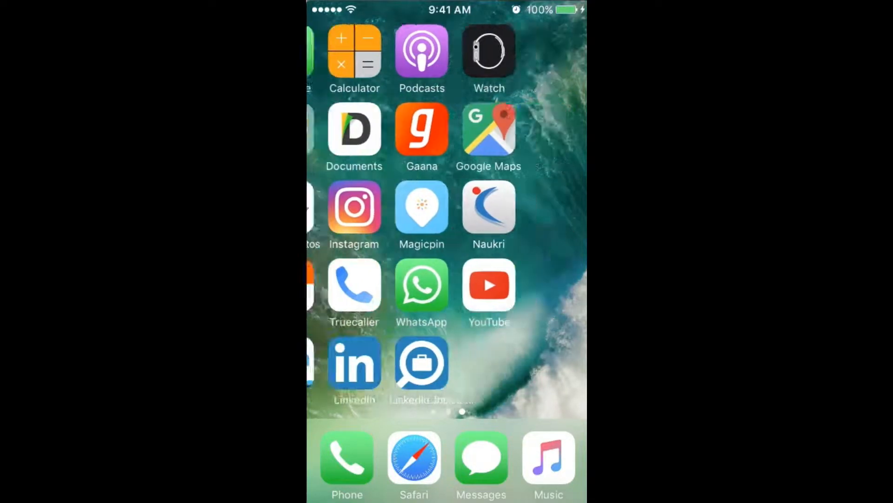
Swipe between Home Screen pages, ending on the first page with the Settings icon
{"action": "left_click_drag", "start_coordinate": [349, 210], "coordinate": [544, 210]}
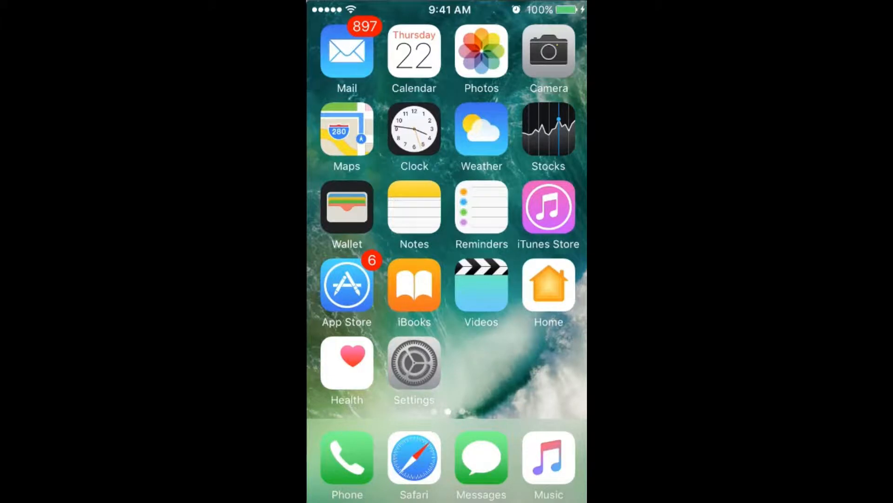
{"action": "left_click_drag", "start_coordinate": [545, 209], "coordinate": [349, 210]}
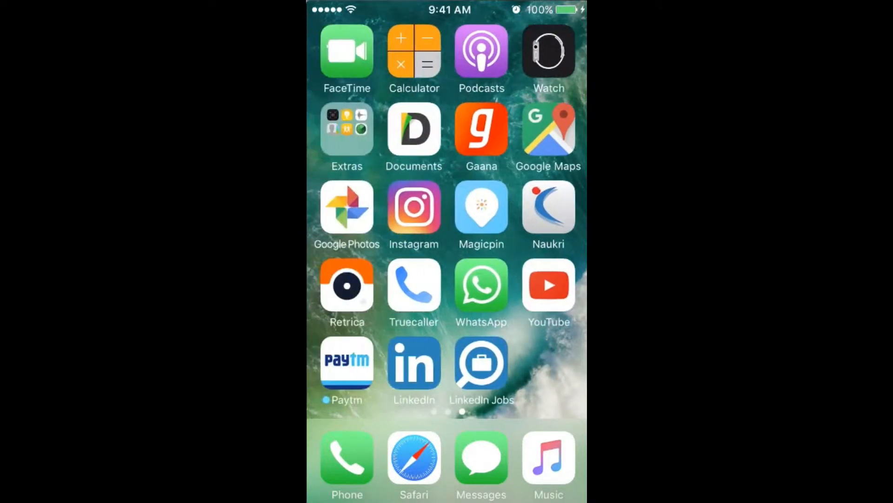
{"action": "mouse_move", "coordinate": [350, 210]}
{"action": "left_mouse_down"}
{"action": "mouse_move", "coordinate": [545, 209]}
{"action": "mouse_move", "coordinate": [349, 210]}
{"action": "left_mouse_up"}
{"action": "left_click_drag", "start_coordinate": [349, 209], "coordinate": [544, 210]}
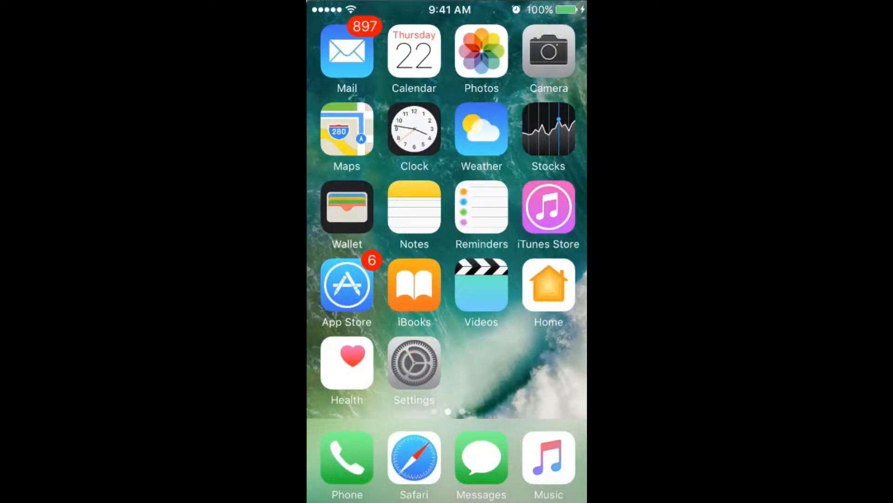
{"action": "left_click", "coordinate": [414, 363]}
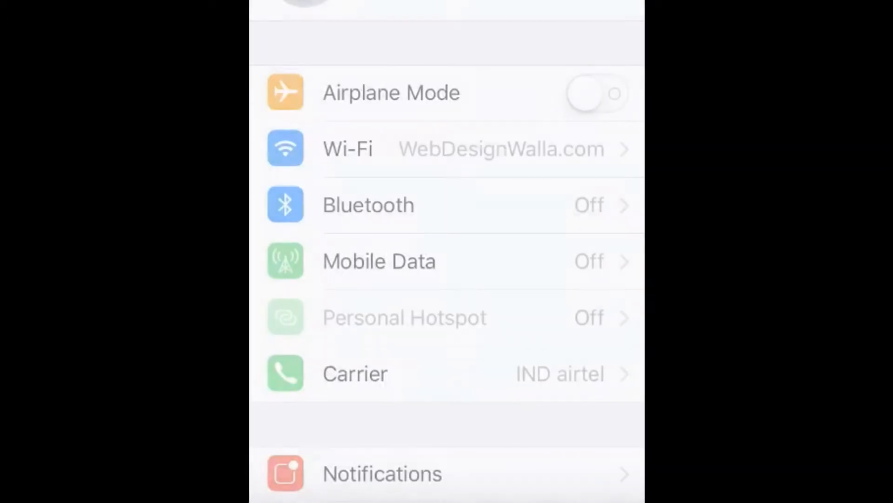
{"action": "scroll", "coordinate": [447, 279], "scroll_direction": "down", "scroll_amount": 3}
{"action": "left_click", "coordinate": [446, 378]}
{"action": "scroll", "coordinate": [447, 279], "scroll_direction": "down", "scroll_amount": 3}
{"action": "scroll", "coordinate": [447, 279], "scroll_direction": "down", "scroll_amount": 2}
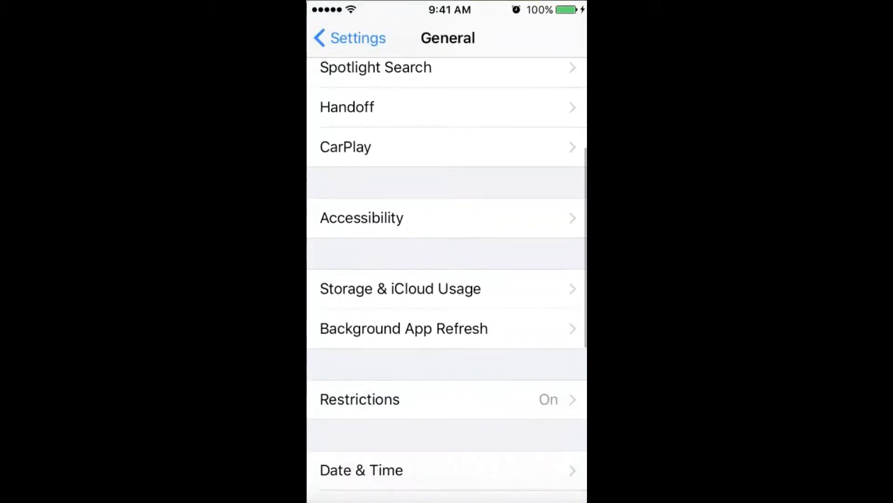
{"action": "left_click", "coordinate": [446, 397]}
{"action": "left_click", "coordinate": [447, 479]}
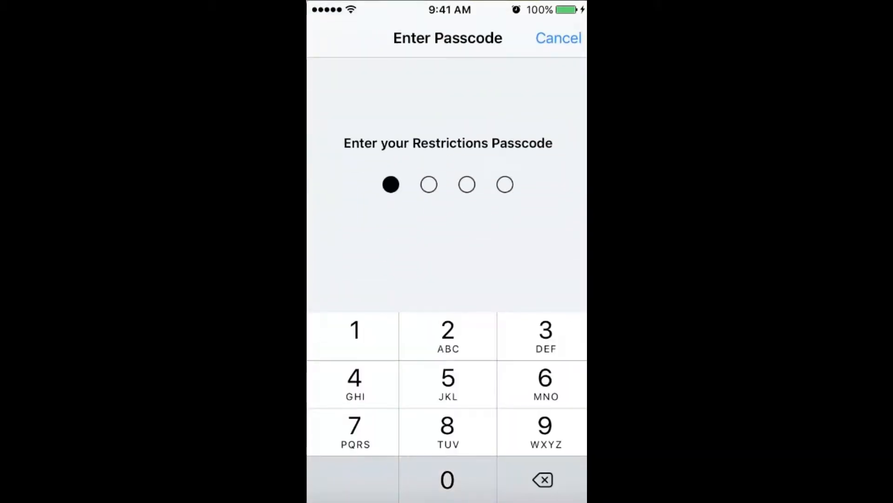
{"action": "scroll", "coordinate": [447, 279], "scroll_direction": "down", "scroll_amount": 5}
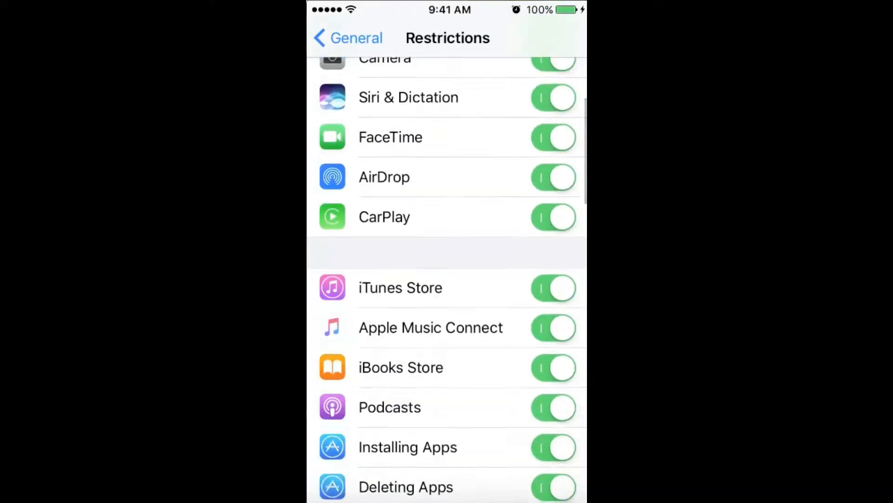
{"action": "scroll", "coordinate": [446, 280], "scroll_direction": "down", "scroll_amount": 3}
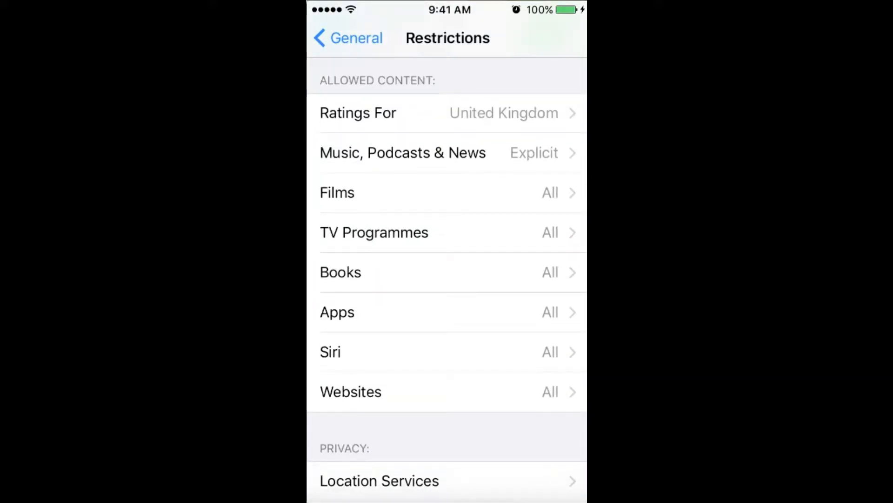
{"action": "left_click", "coordinate": [447, 310]}
{"action": "left_click", "coordinate": [447, 126]}
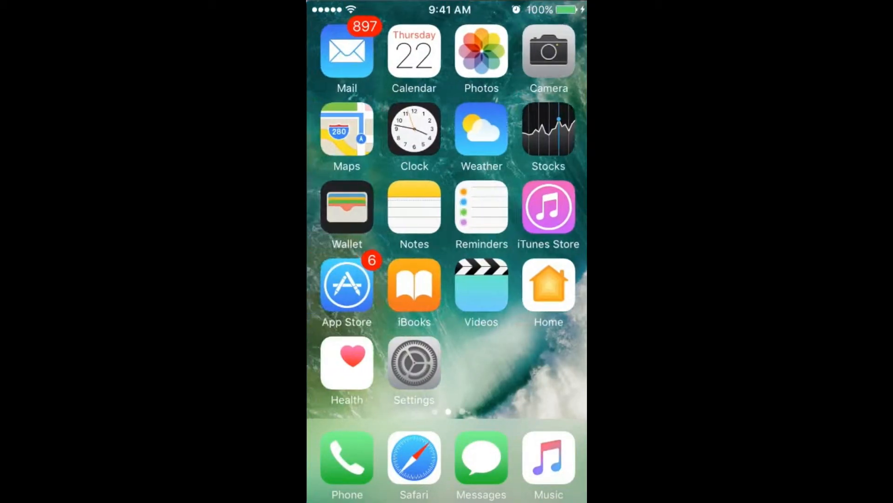
Swipe to the second app page and back to the first page with Settings
{"action": "mouse_move", "coordinate": [545, 209]}
{"action": "left_mouse_down"}
{"action": "mouse_move", "coordinate": [349, 209]}
{"action": "mouse_move", "coordinate": [544, 209]}
{"action": "mouse_move", "coordinate": [420, 209]}
{"action": "left_mouse_up"}
{"action": "left_click_drag", "start_coordinate": [349, 210], "coordinate": [545, 209]}
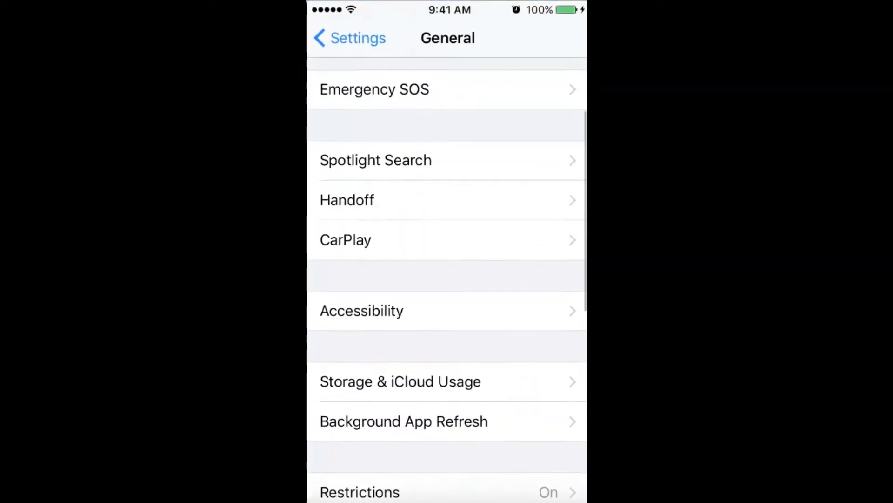
Enter Restrictions with the passcode and reach the Apps allowed-ratings list
{"action": "left_click", "coordinate": [447, 408]}
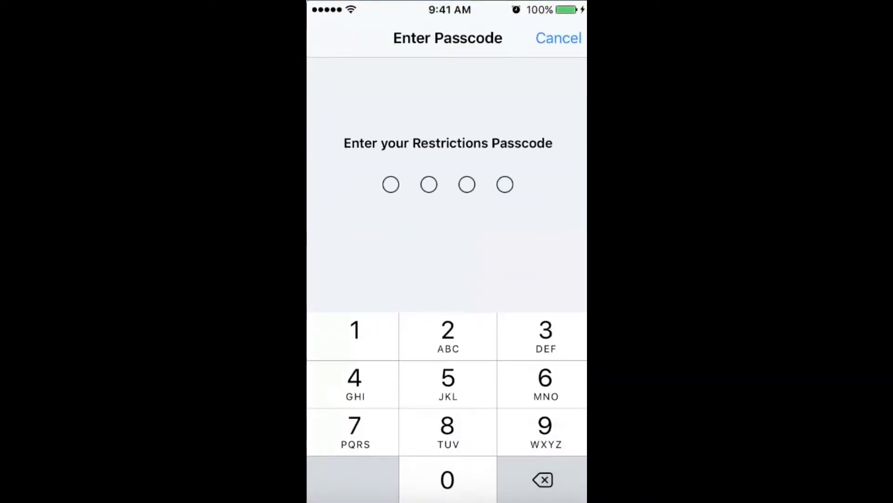
{"action": "left_click", "coordinate": [447, 377]}
{"action": "left_click", "coordinate": [447, 479]}
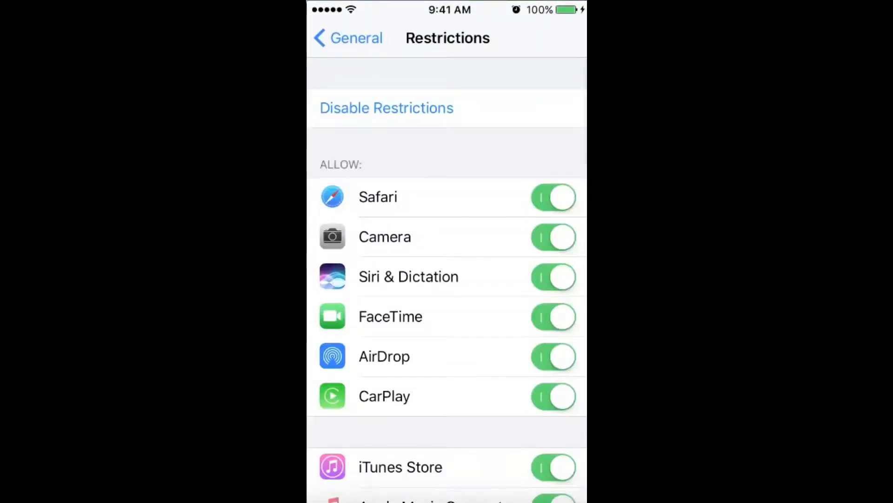
{"action": "mouse_move", "coordinate": [446, 498]}
{"action": "left_mouse_down"}
{"action": "mouse_move", "coordinate": [446, 314]}
{"action": "mouse_move", "coordinate": [446, 499]}
{"action": "left_mouse_up"}
{"action": "scroll", "coordinate": [447, 279], "scroll_direction": "down", "scroll_amount": 8}
{"action": "scroll", "coordinate": [447, 280], "scroll_direction": "down", "scroll_amount": 6}
{"action": "left_click", "coordinate": [447, 345]}
Set the Apps rating limit to 12+ after trying Allow All and 17+
{"action": "left_click", "coordinate": [447, 325]}
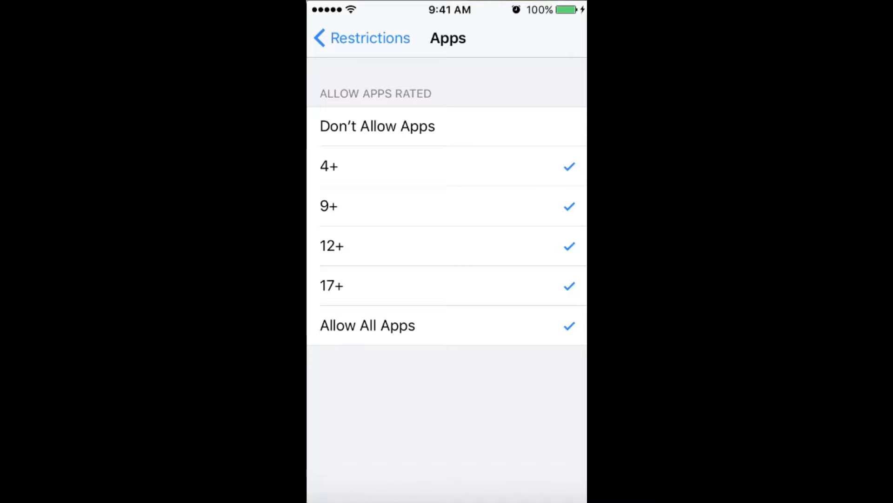
{"action": "left_click", "coordinate": [446, 285]}
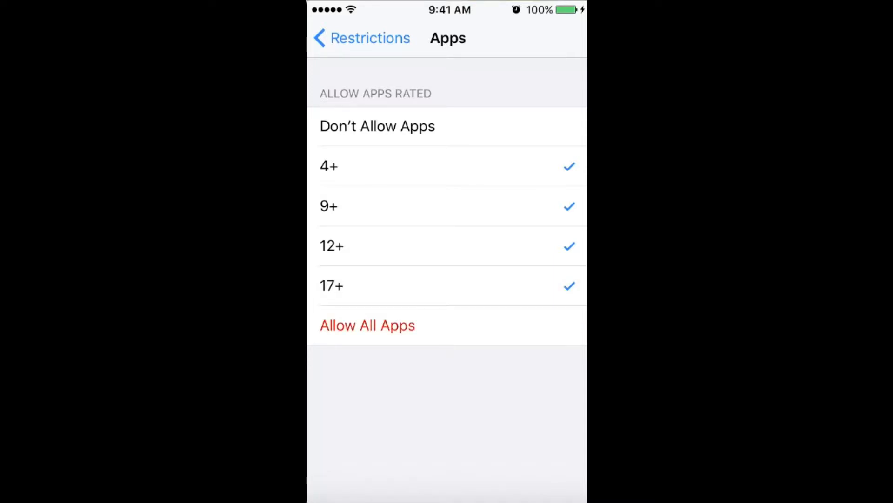
{"action": "left_click", "coordinate": [446, 246]}
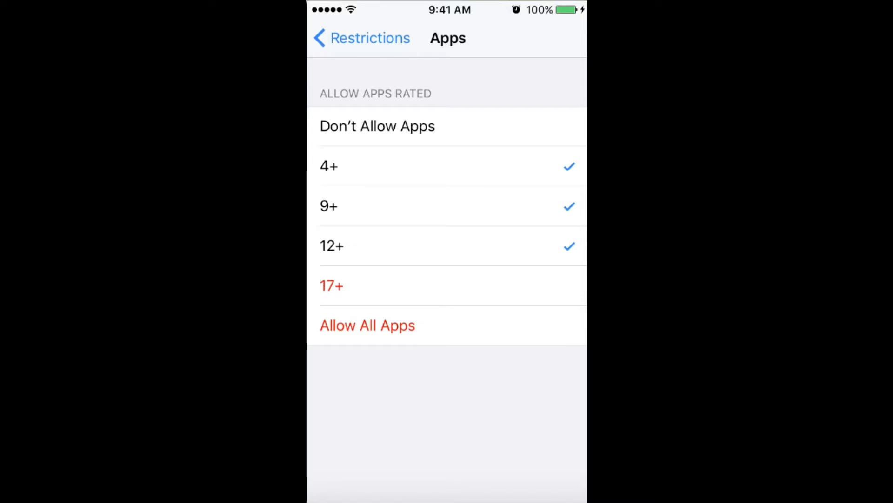
{"action": "left_click", "coordinate": [447, 325]}
{"action": "left_click", "coordinate": [447, 247]}
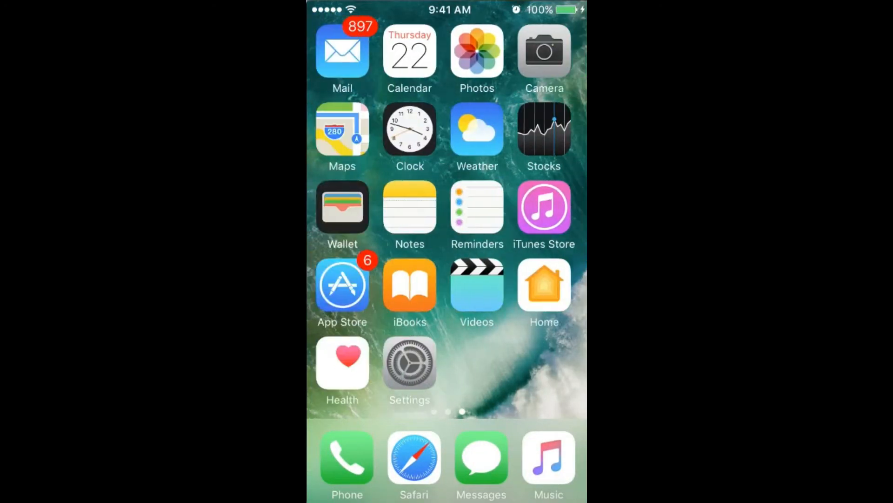
{"action": "left_click", "coordinate": [415, 363]}
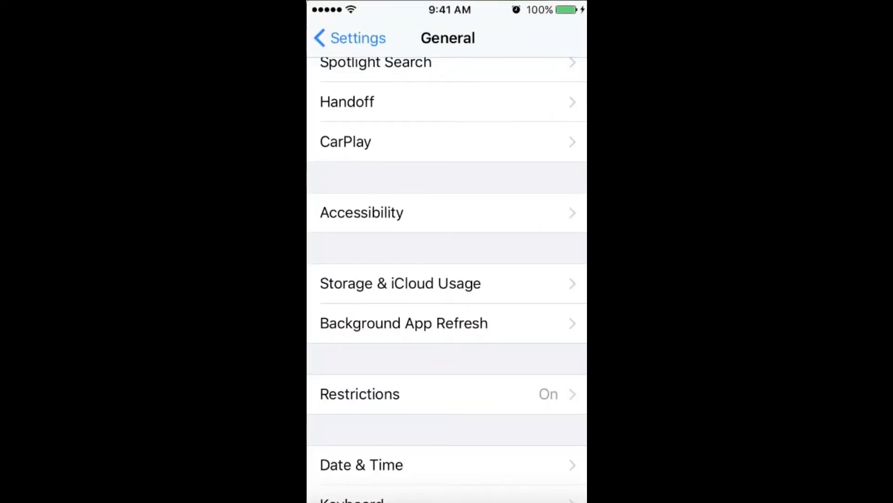
{"action": "scroll", "coordinate": [447, 279], "scroll_direction": "down", "scroll_amount": 1}
Re-enter Restrictions with the passcode and check the Apps rating limit
{"action": "left_click", "coordinate": [447, 354]}
{"action": "left_click", "coordinate": [447, 479]}
{"action": "scroll", "coordinate": [447, 280], "scroll_direction": "down", "scroll_amount": 5}
{"action": "scroll", "coordinate": [447, 279], "scroll_direction": "down", "scroll_amount": 3}
{"action": "scroll", "coordinate": [447, 279], "scroll_direction": "down", "scroll_amount": 2}
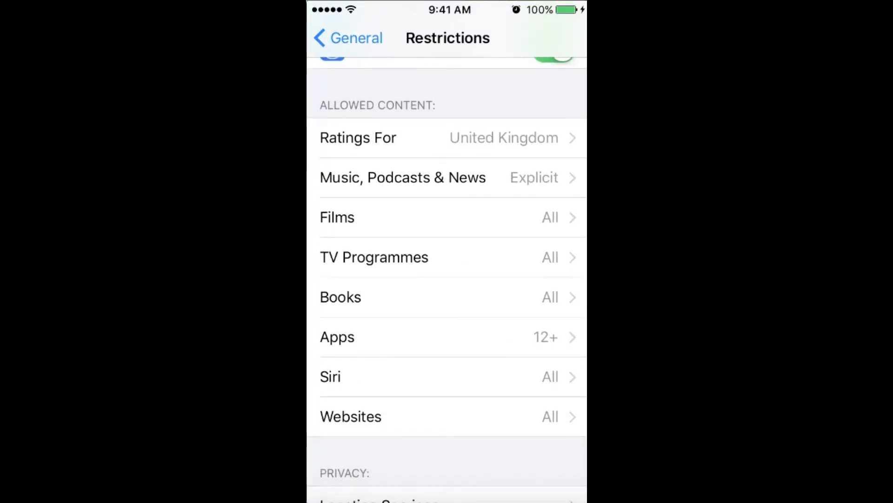
{"action": "left_click", "coordinate": [447, 336]}
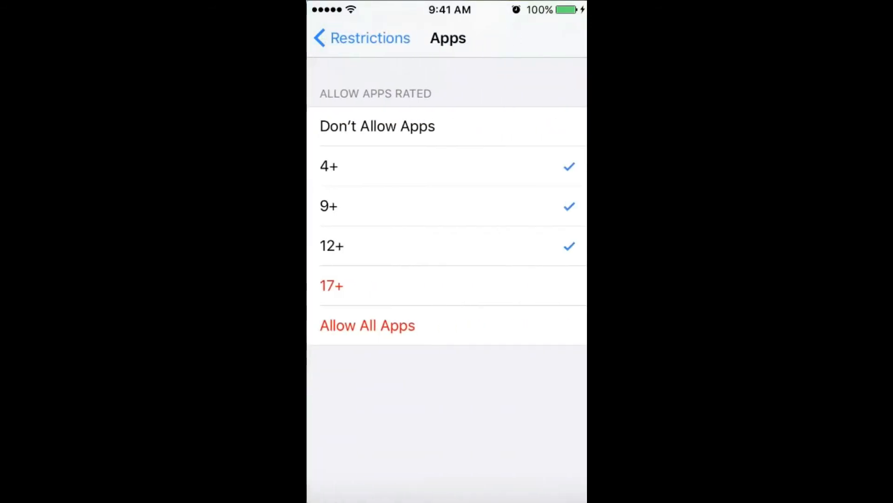
{"action": "left_click", "coordinate": [448, 324]}
Back out to General and leave Settings for the Home Screen
{"action": "left_click", "coordinate": [363, 39]}
{"action": "left_click", "coordinate": [356, 38]}
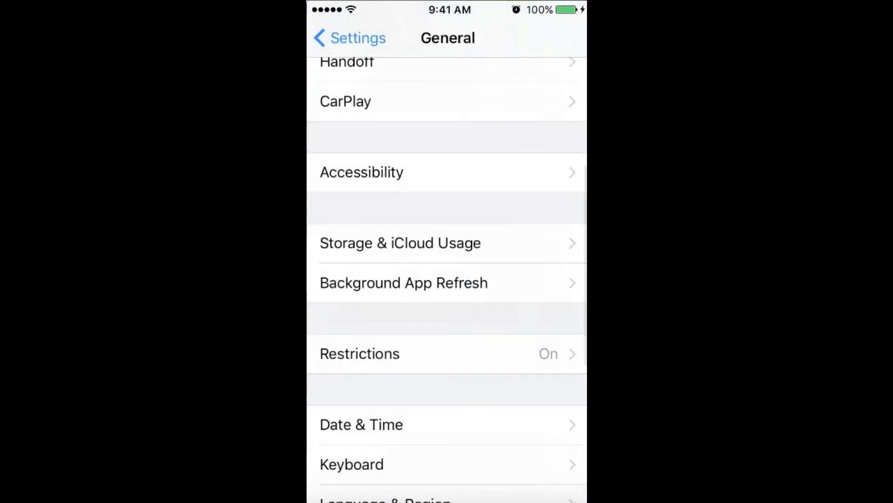
{"action": "key", "text": "super"}
View and dismiss the Control Center music controls, then return to the first app page
{"action": "left_click_drag", "start_coordinate": [530, 209], "coordinate": [349, 209]}
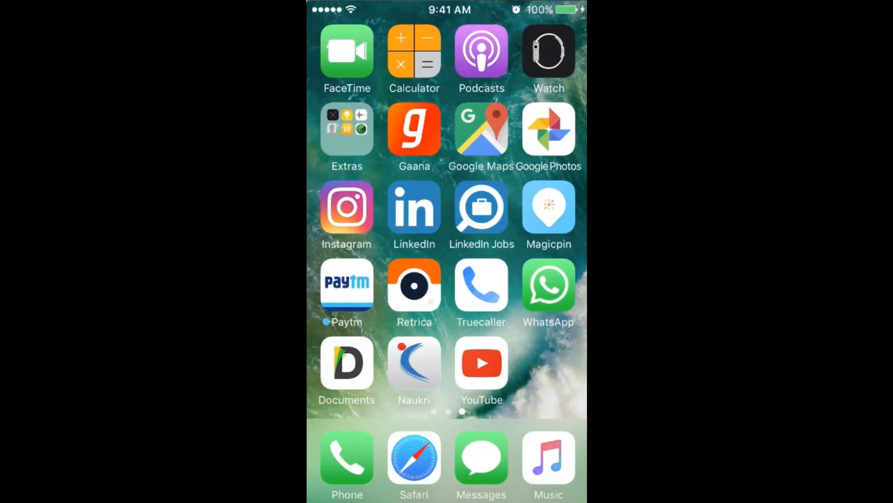
{"action": "left_click_drag", "start_coordinate": [447, 499], "coordinate": [447, 210]}
{"action": "left_click_drag", "start_coordinate": [544, 329], "coordinate": [349, 328]}
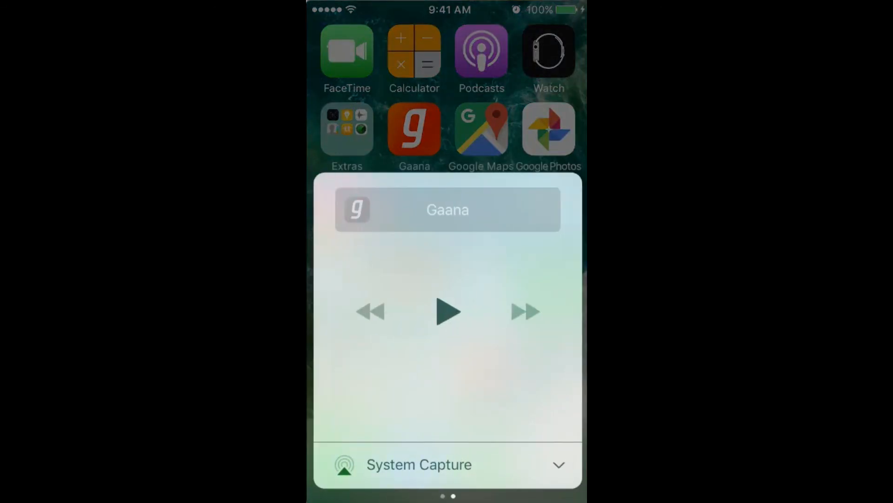
{"action": "left_click", "coordinate": [447, 105]}
{"action": "left_click_drag", "start_coordinate": [349, 210], "coordinate": [545, 210]}
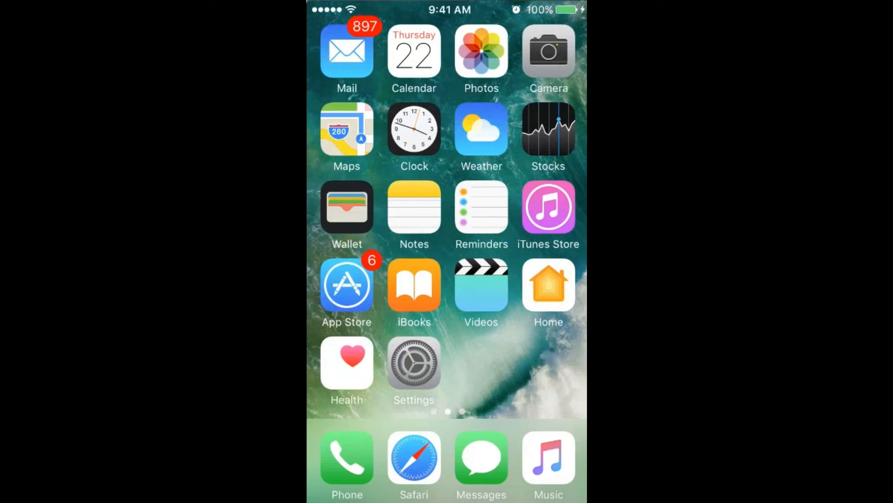